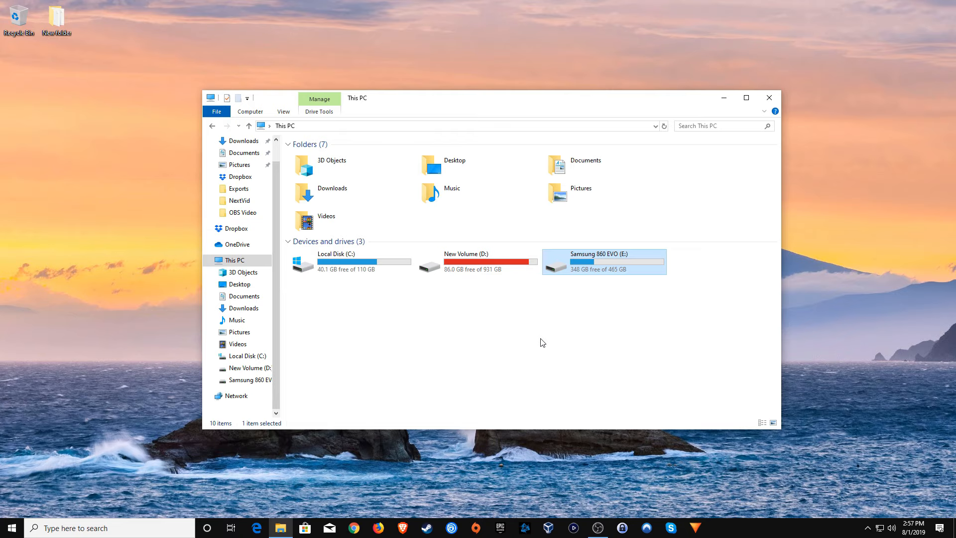
Step: Search Windows for "device manager", open Device Manager and reposition its window on the desktop
left_click(10, 533)
left_click(64, 529)
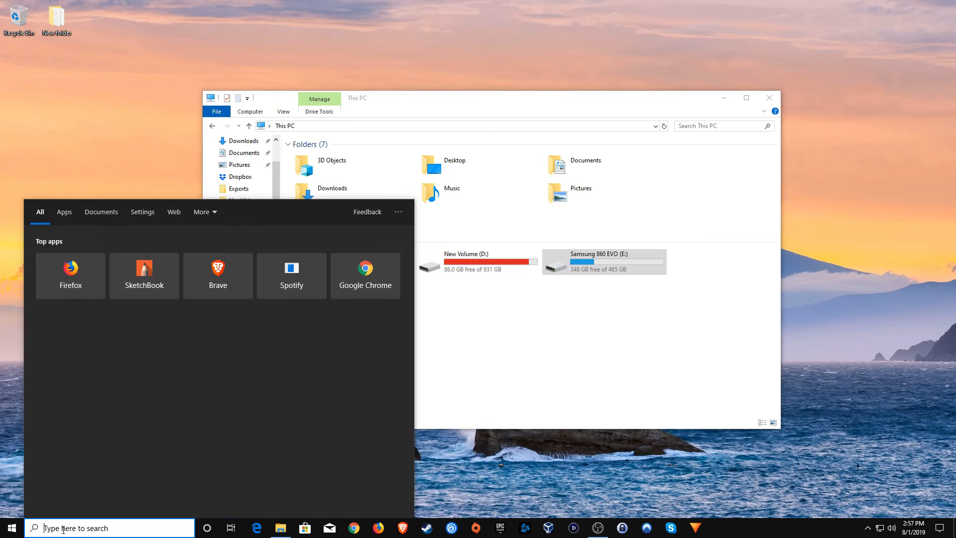
type("device")
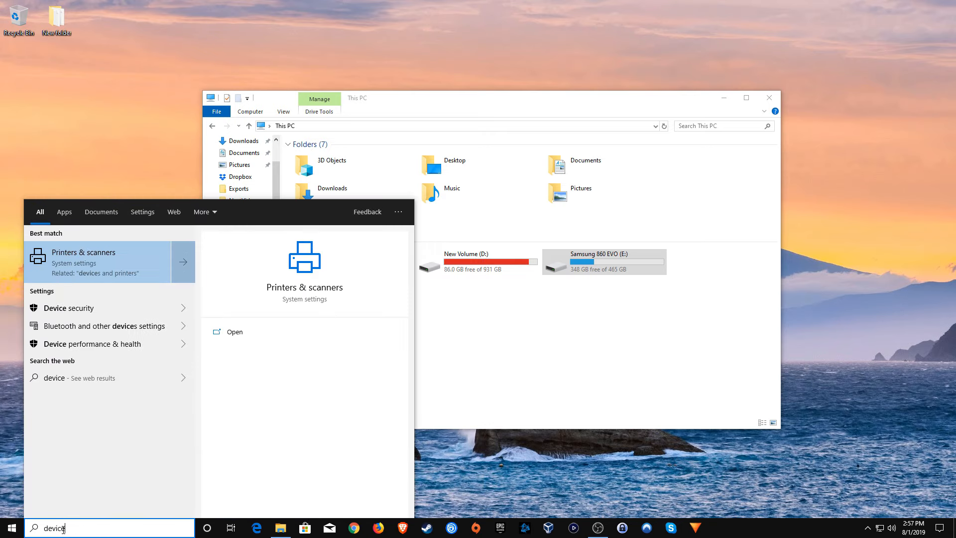
type(" manager")
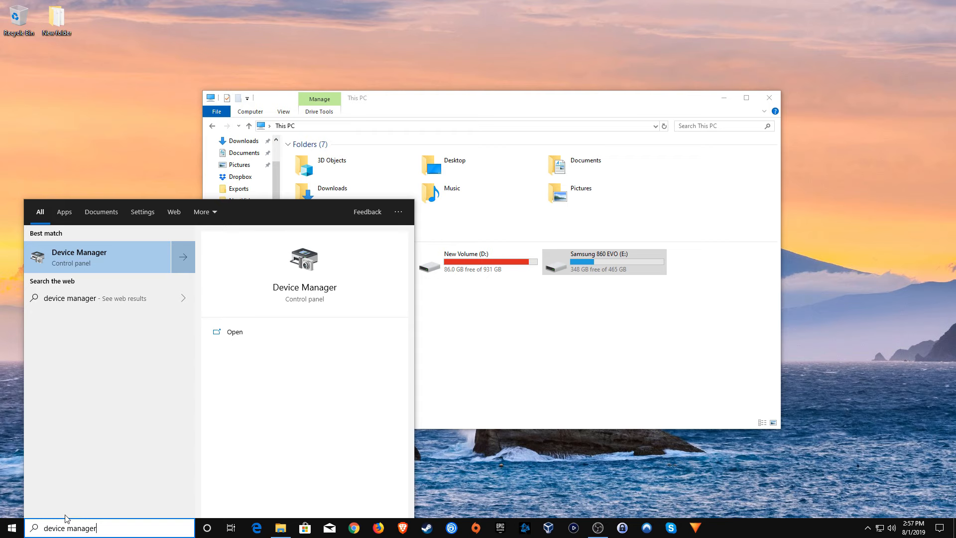
left_click(75, 263)
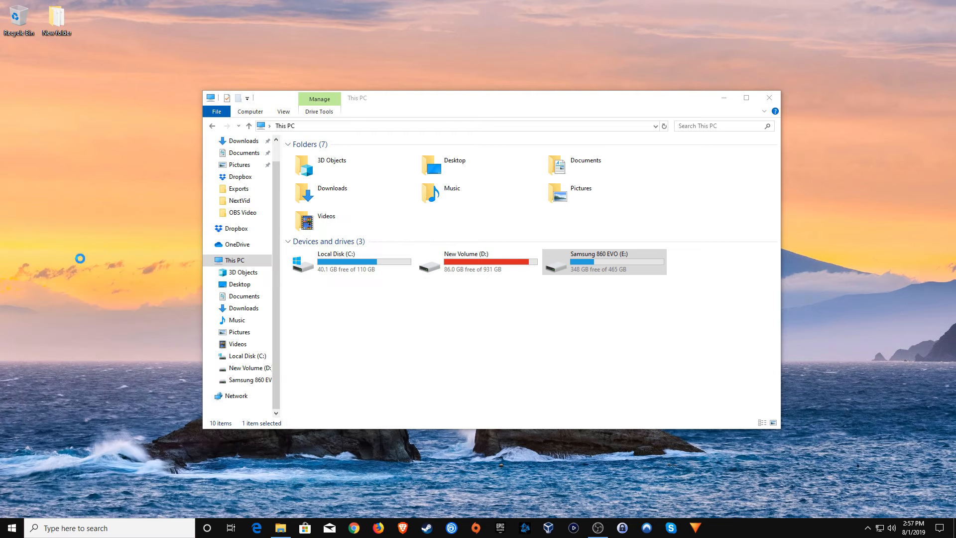
left_click_drag(241, 37, 302, 69)
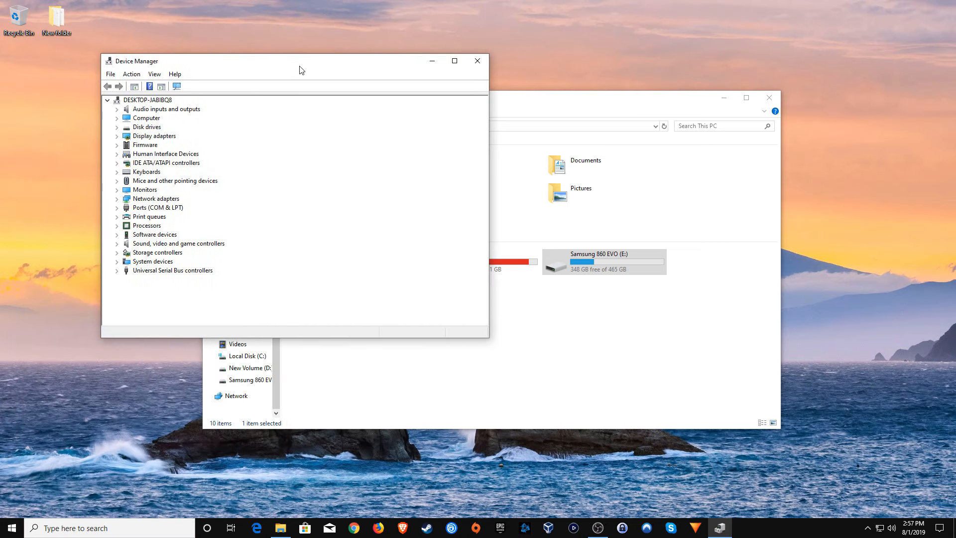
Step: Expand the disk drives category in Device Manager and select the SanDisk SDSSDH32000G drive
left_click(150, 129)
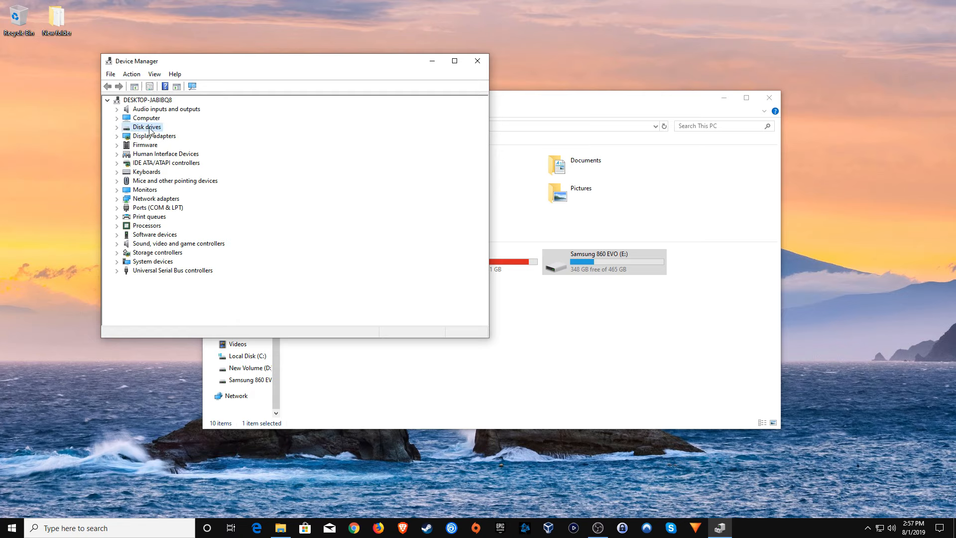
left_click(117, 128)
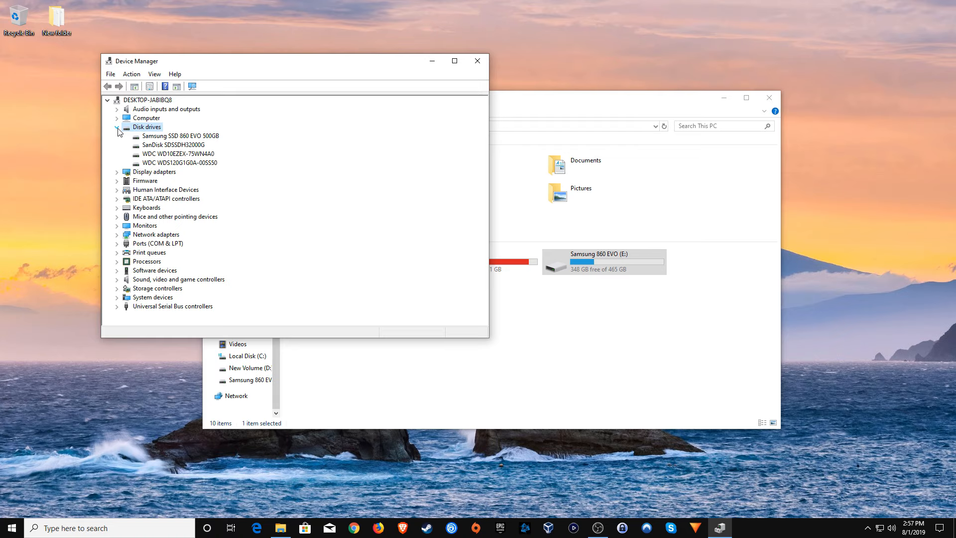
left_click(161, 145)
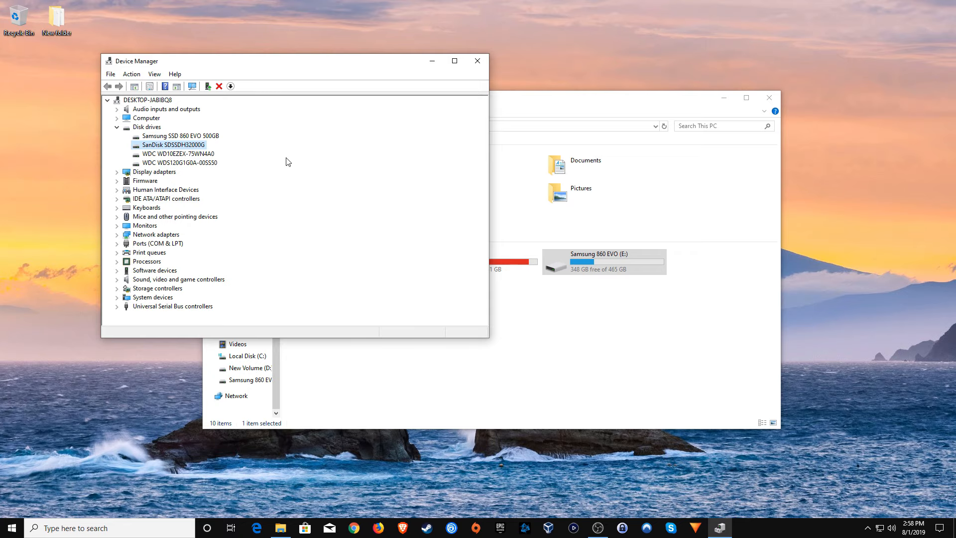
Step: Search Windows for "disk management", open the disk partition tool and initialize Disk 2 with the GPT partition style
left_click(12, 527)
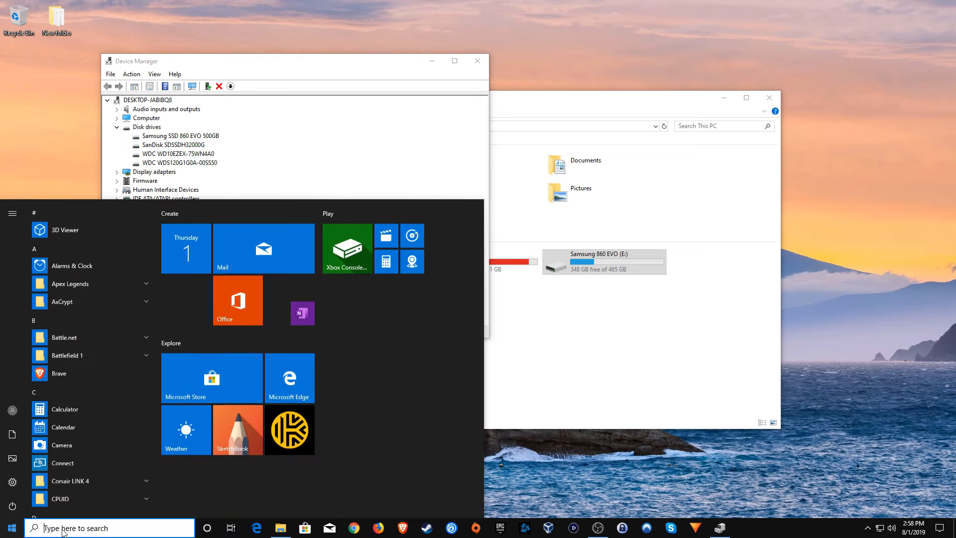
left_click(63, 528)
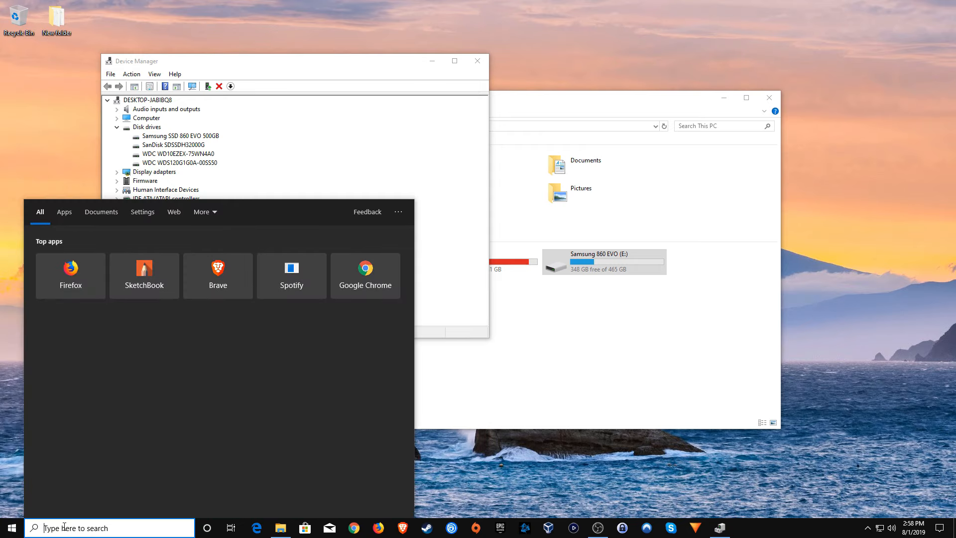
type("disk mana")
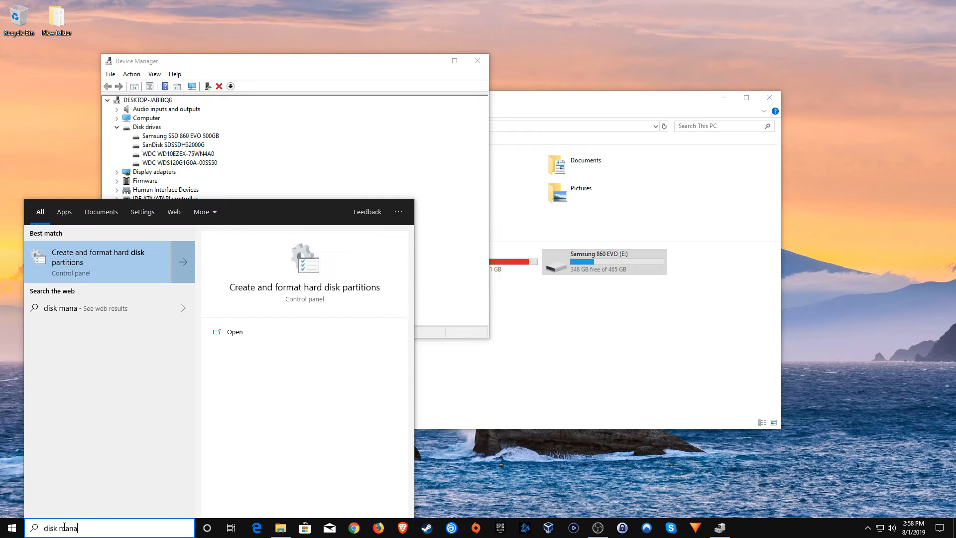
type("gement")
left_click(91, 261)
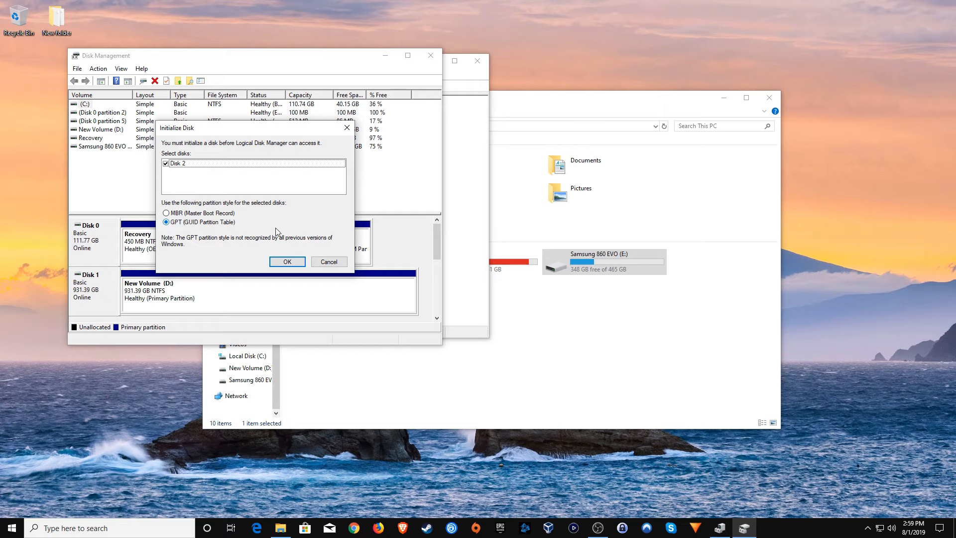
left_click(288, 262)
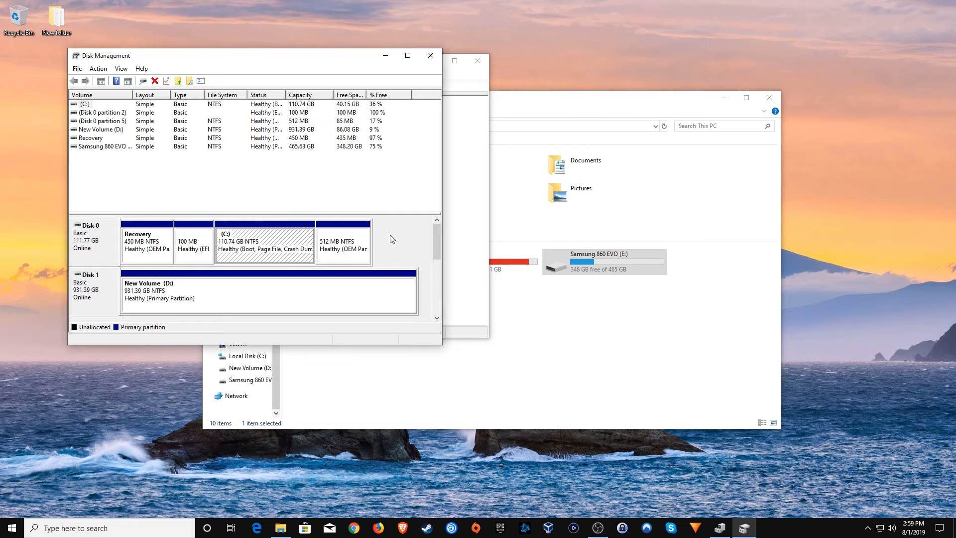
Step: Maximize Disk Management and start a new simple volume on Disk 2's unallocated space, using the full 1907712 MB
left_click(407, 55)
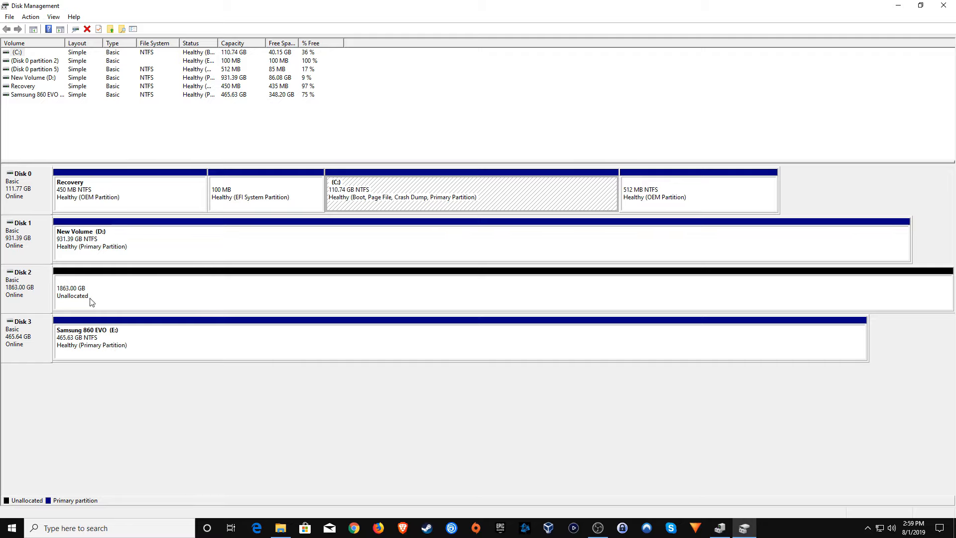
right_click(130, 288)
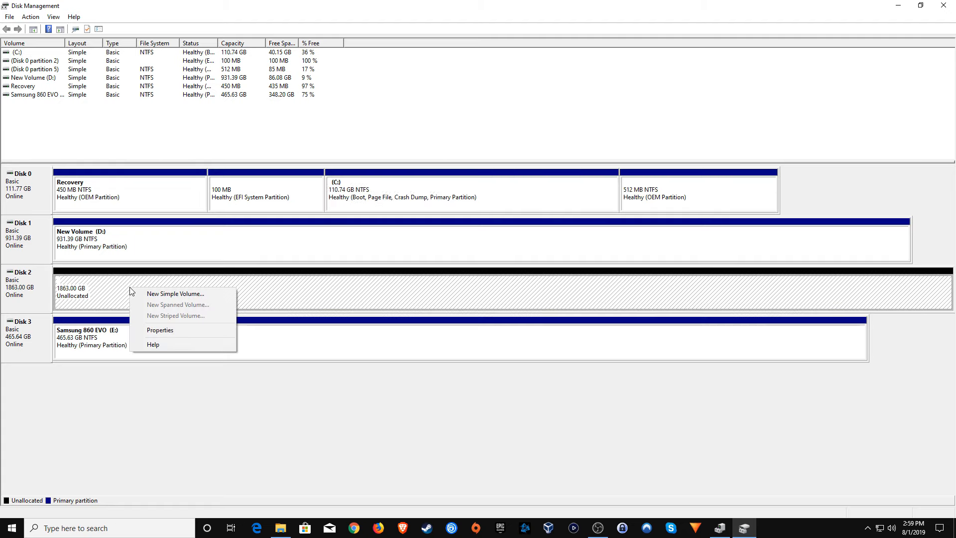
left_click(170, 295)
left_click_drag(162, 56, 385, 185)
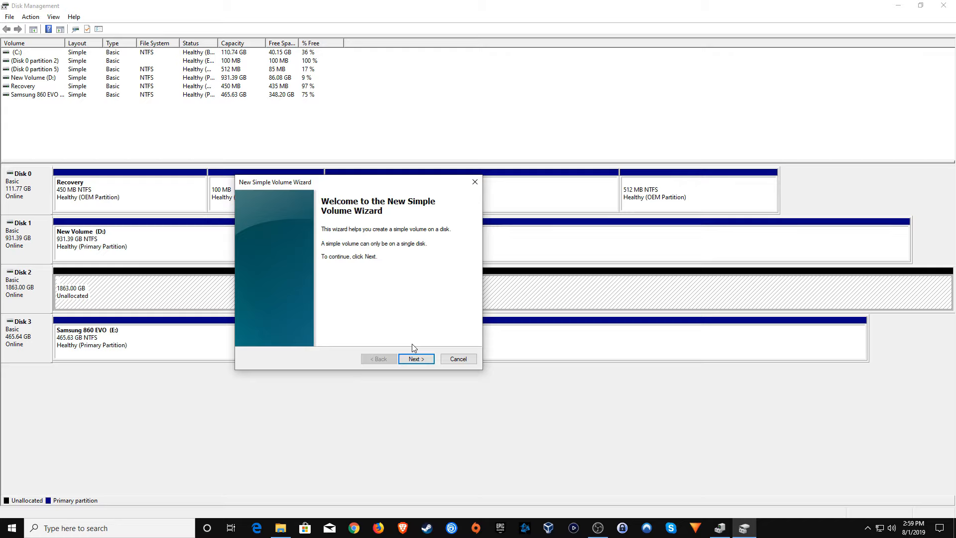
left_click(424, 361)
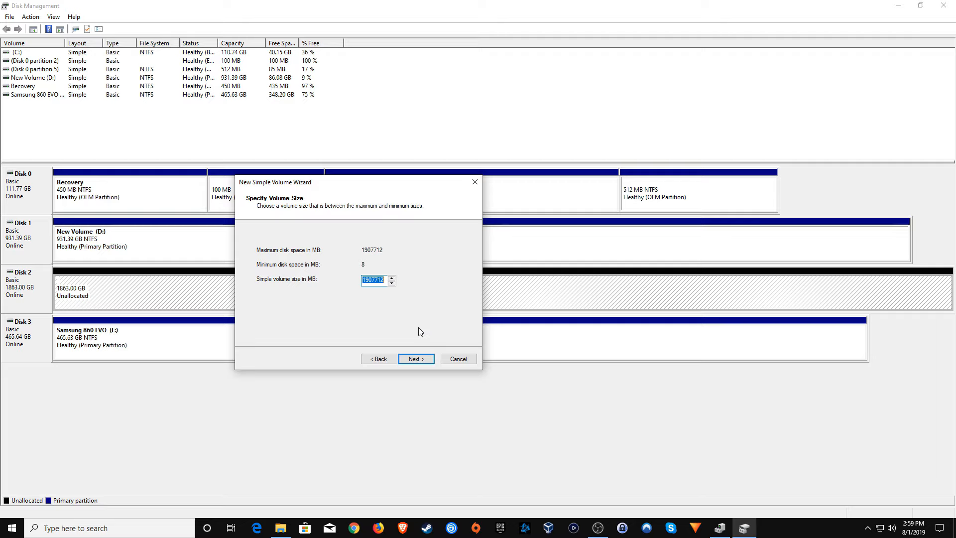
left_click(416, 359)
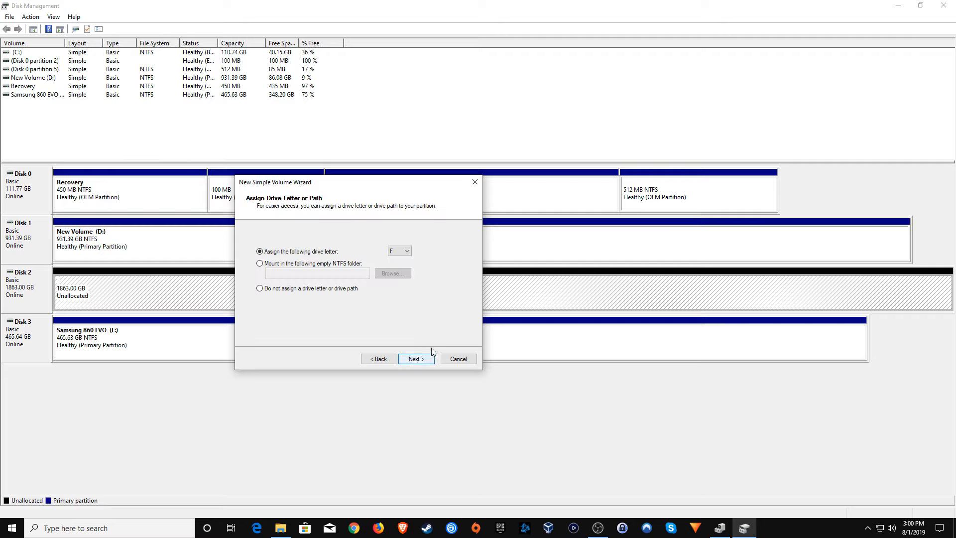
Step: Assign drive letter A to the new volume and continue to the format settings
left_click(408, 253)
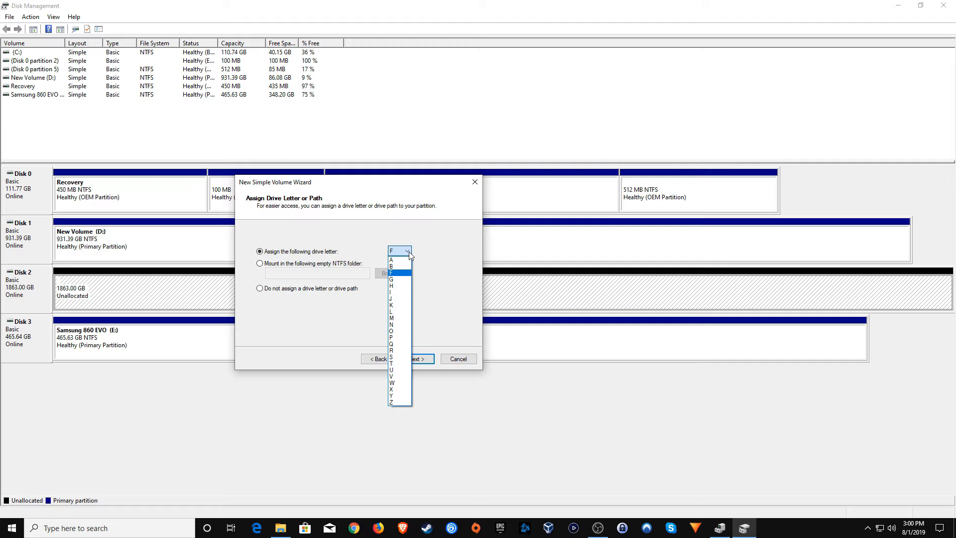
left_click(395, 259)
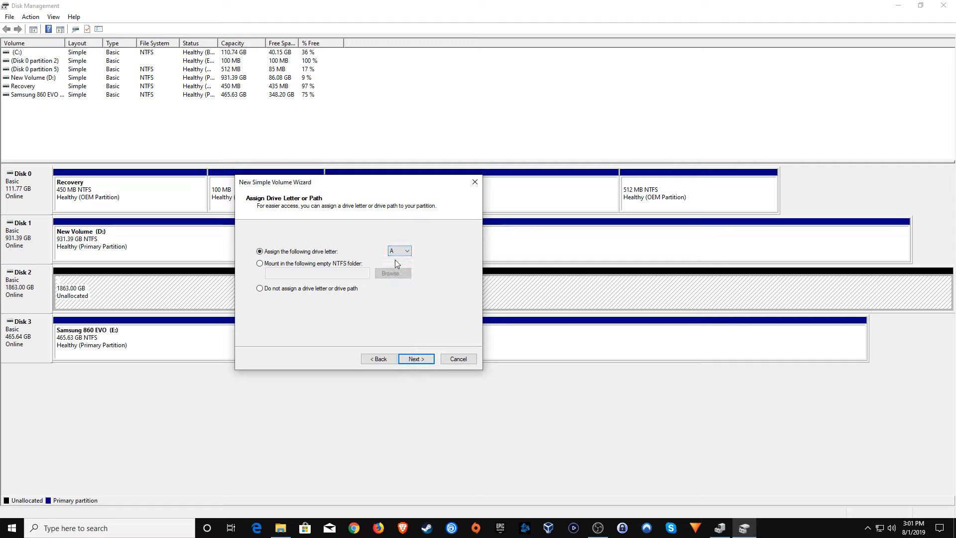
left_click(416, 359)
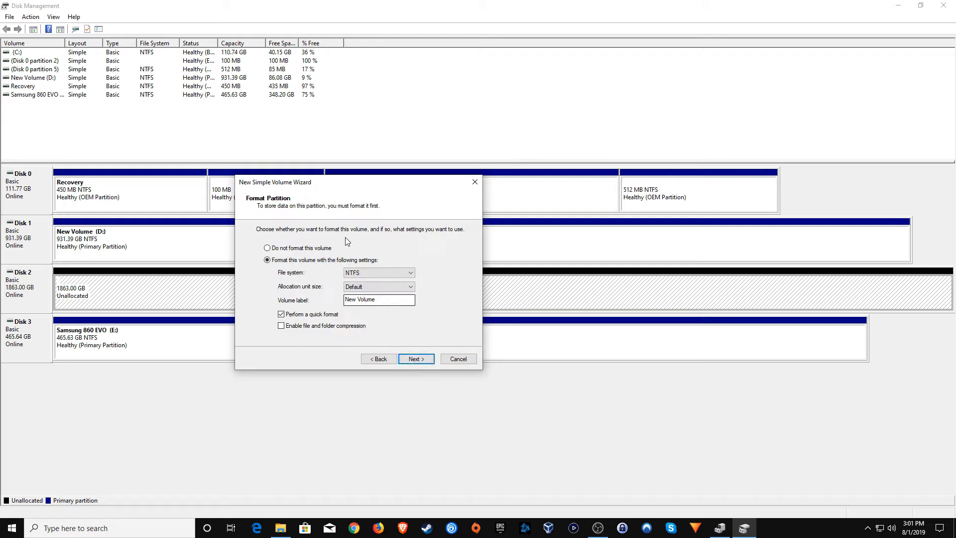
Step: Label the volume "SanDisk Ultra 3D", keep NTFS with a quick format, and finish creating it
left_click_drag(373, 303, 334, 305)
key("BackSpace")
type("SanDisk Ultra 3D")
left_click(420, 361)
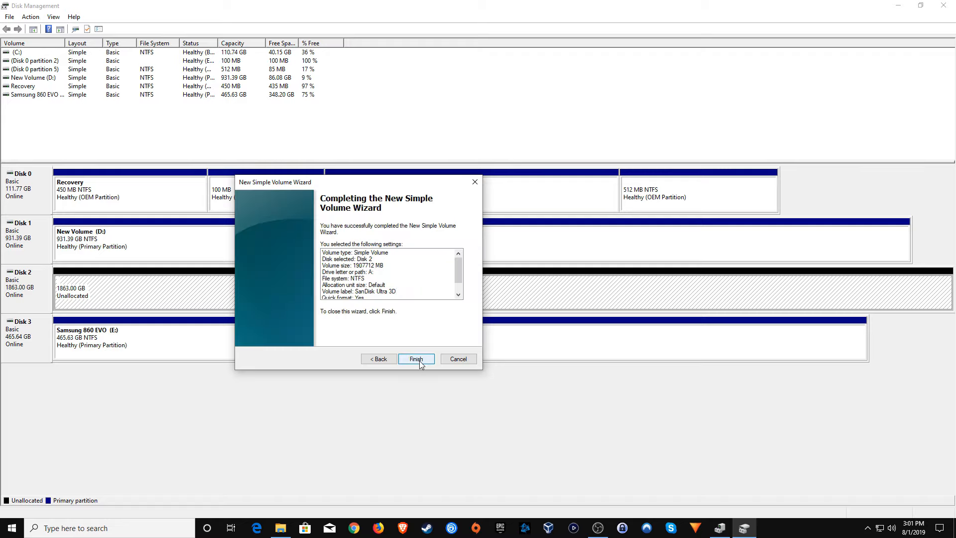
left_click(416, 359)
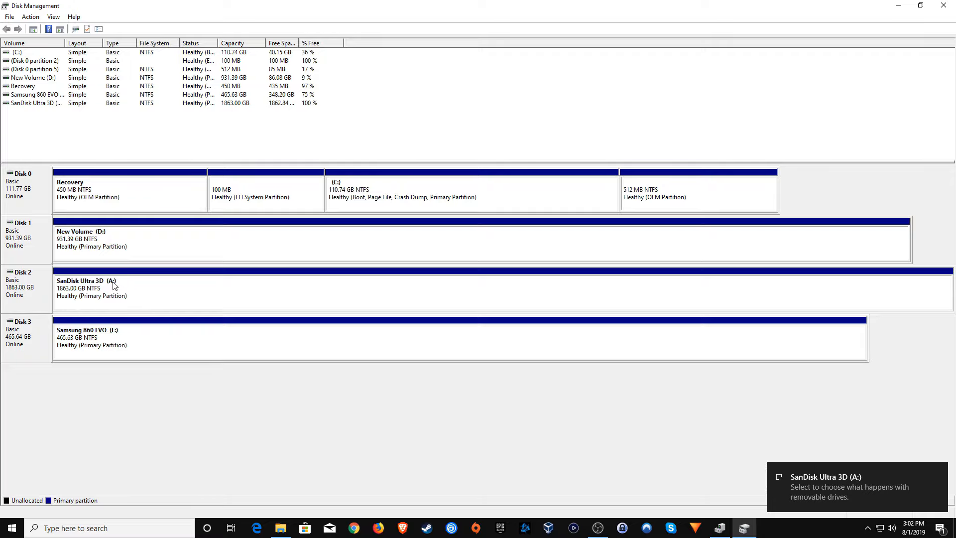
Step: Switch to File Explorer and select the SanDisk Ultra 3D (A:) drive under This PC
left_click(281, 529)
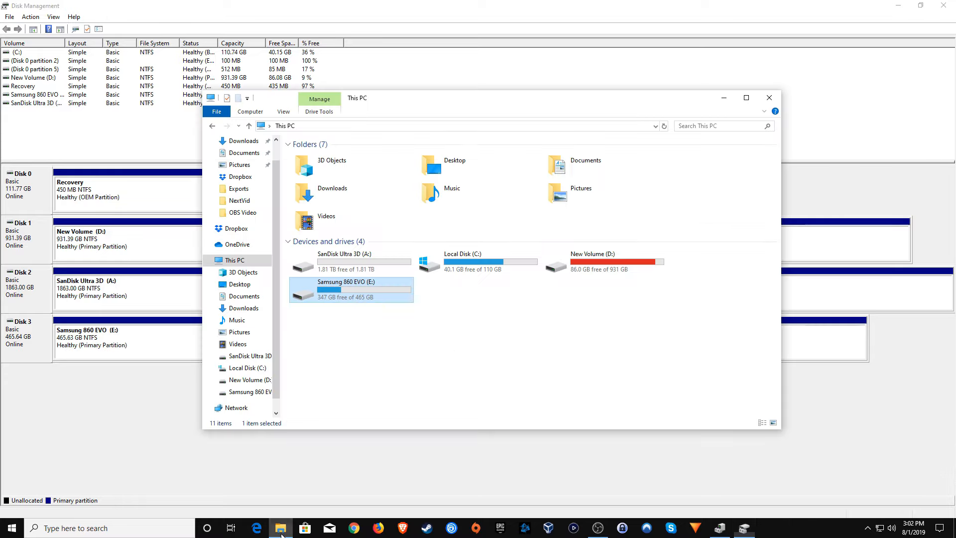
left_click(388, 343)
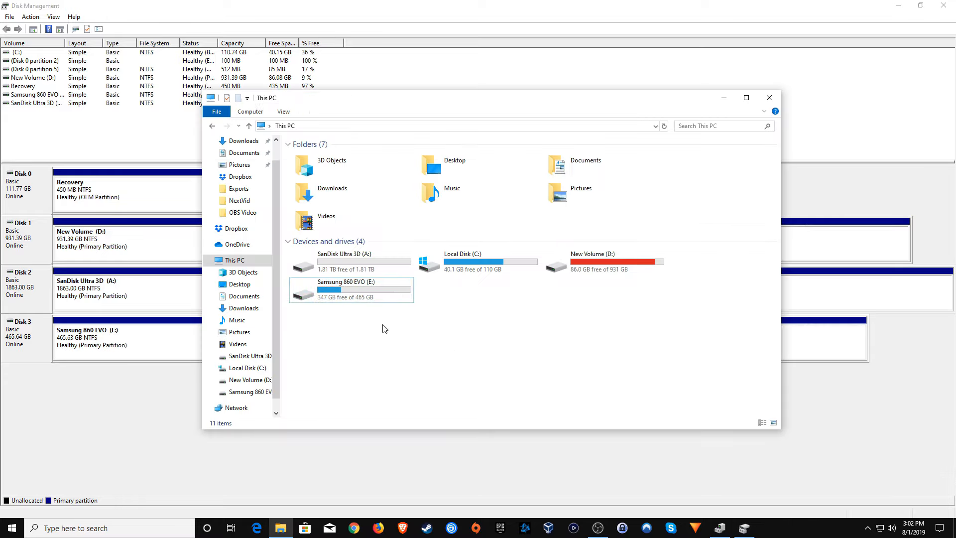
left_click(353, 256)
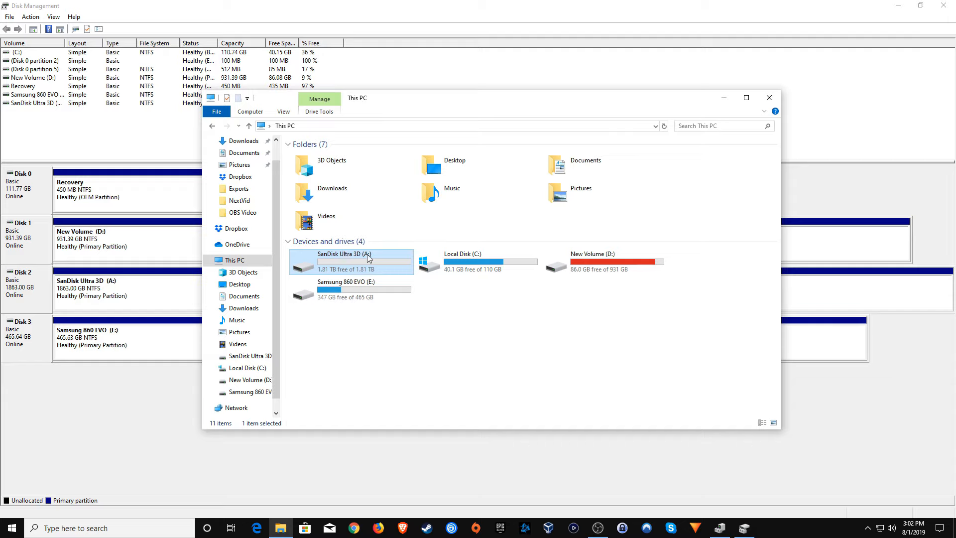